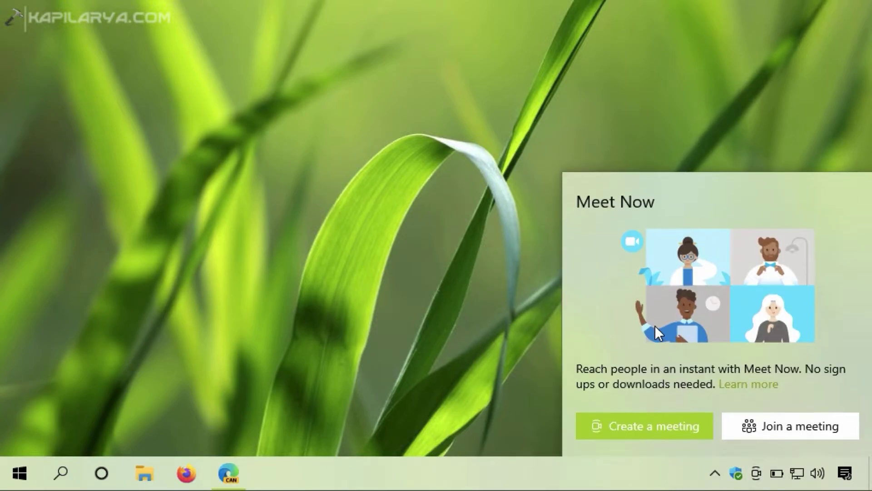
Create a new Skype Meet Now meeting and focus its name field.
click(627, 434)
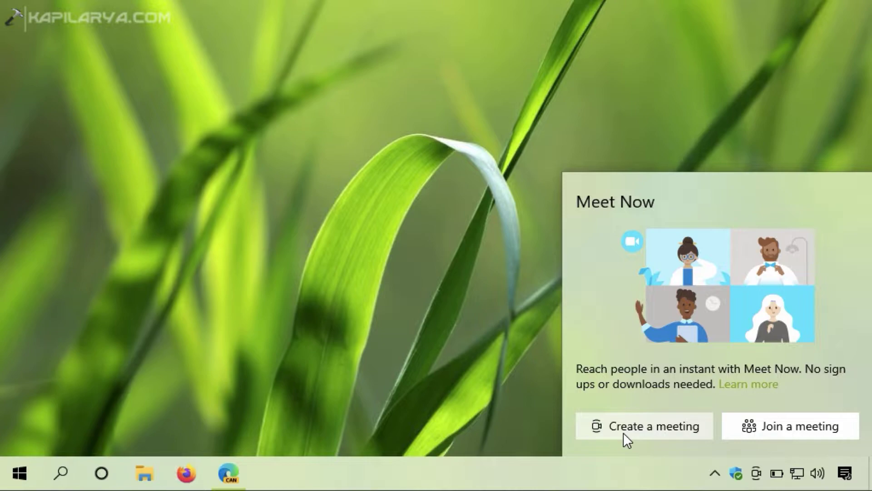
click(662, 436)
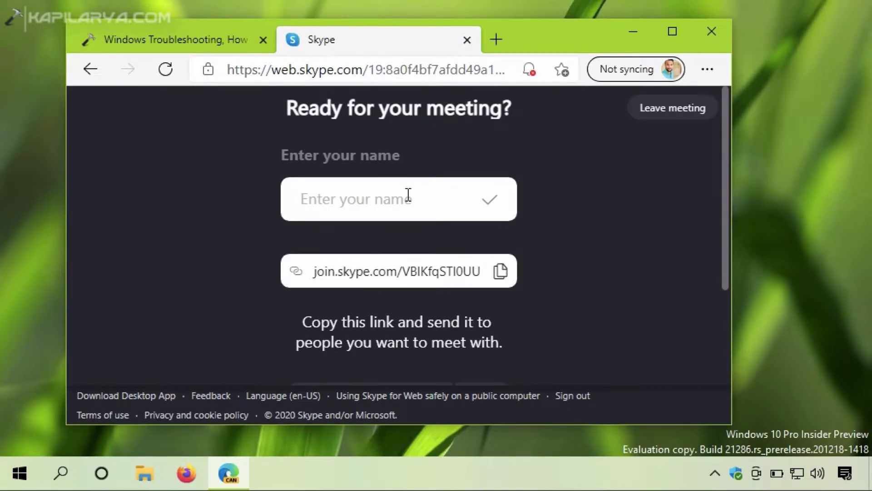
click(386, 205)
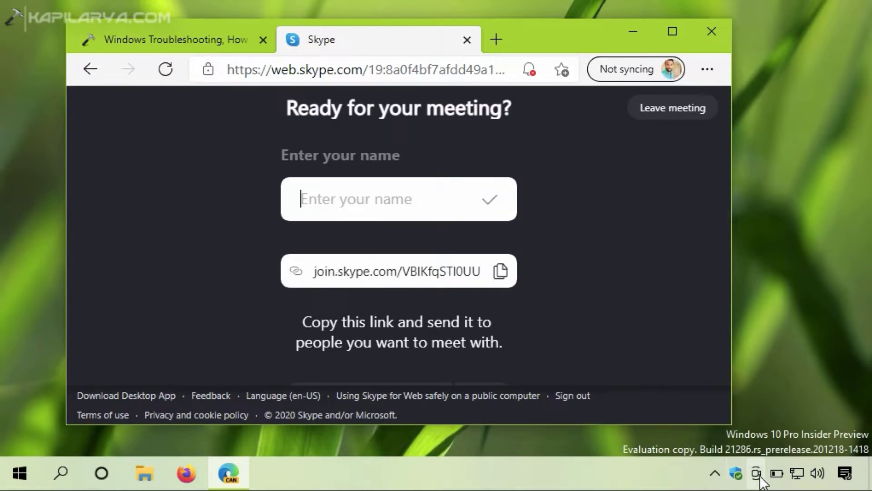
Reopen the Meet Now tray flyout, then close the Edge meeting window.
click(737, 473)
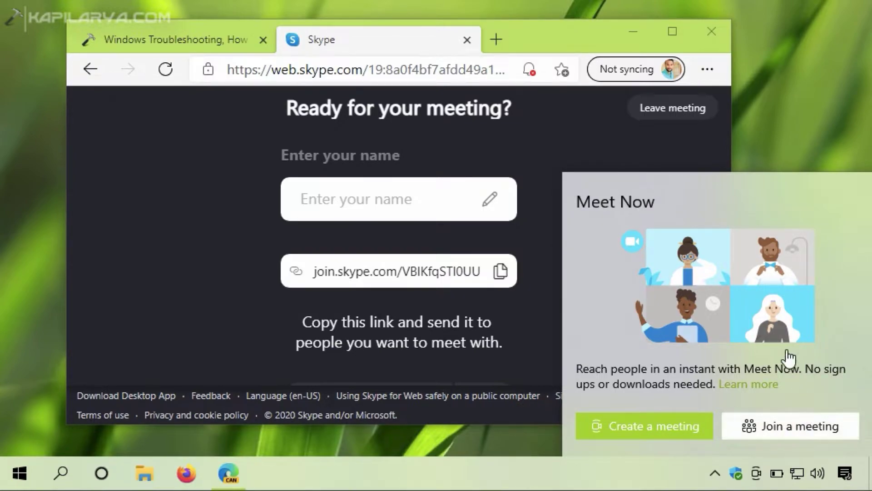
click(711, 31)
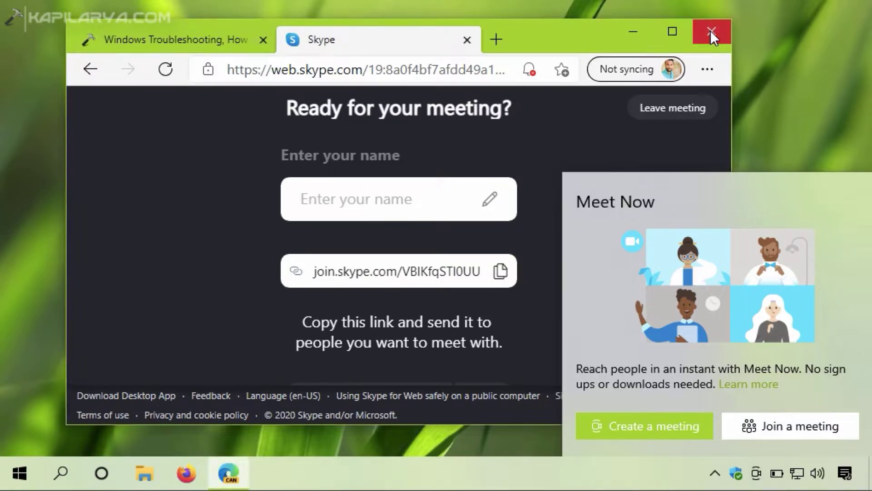
click(710, 30)
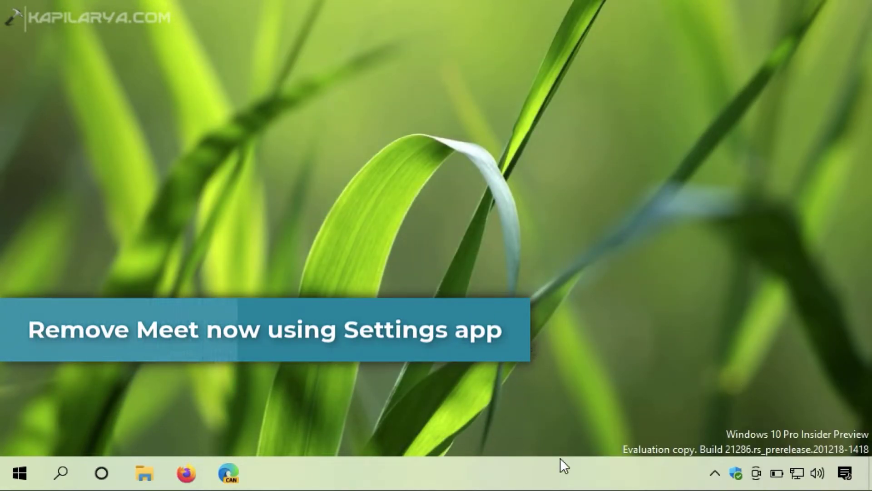
Go from the taskbar's Taskbar settings to the 'Turn system icons on or off' page.
right_click(565, 468)
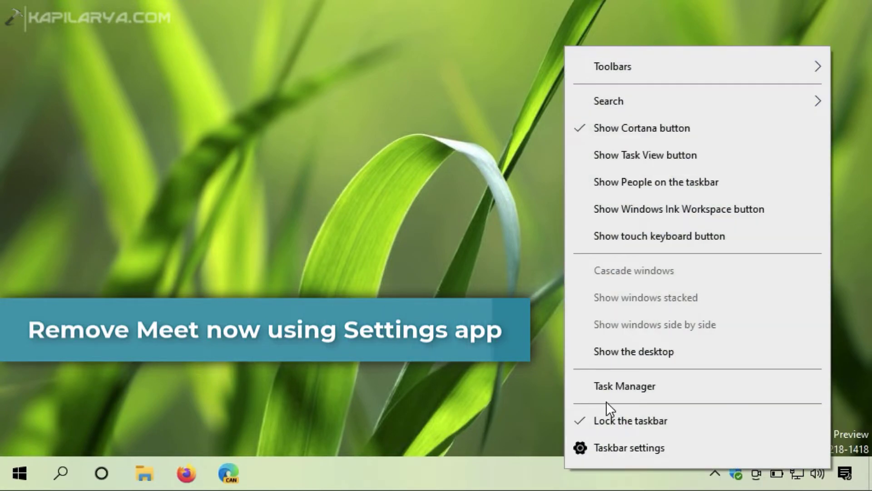
click(628, 448)
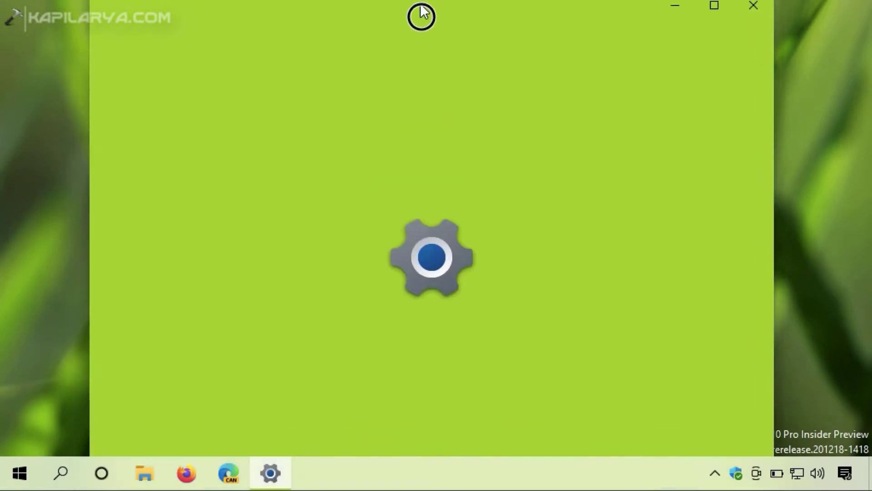
drag(421, 16, 400, 32)
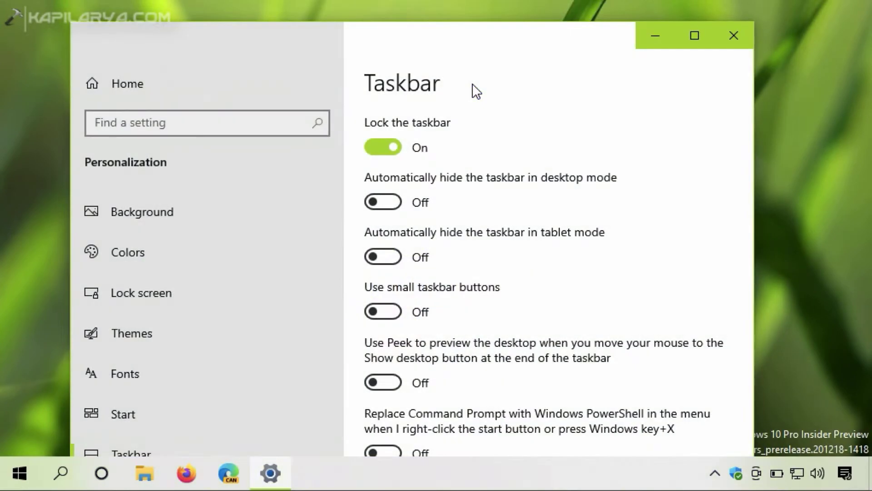
scroll(522, 250, down, 5)
scroll(522, 249, down, 7)
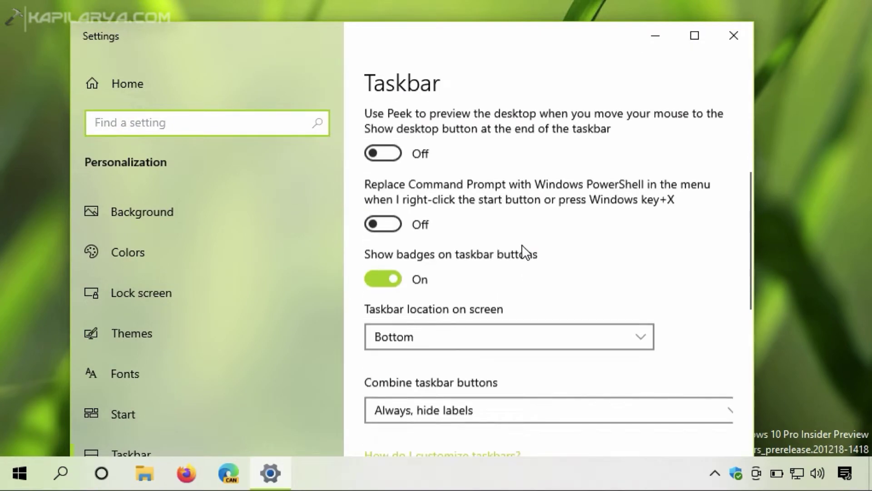
scroll(523, 249, down, 5)
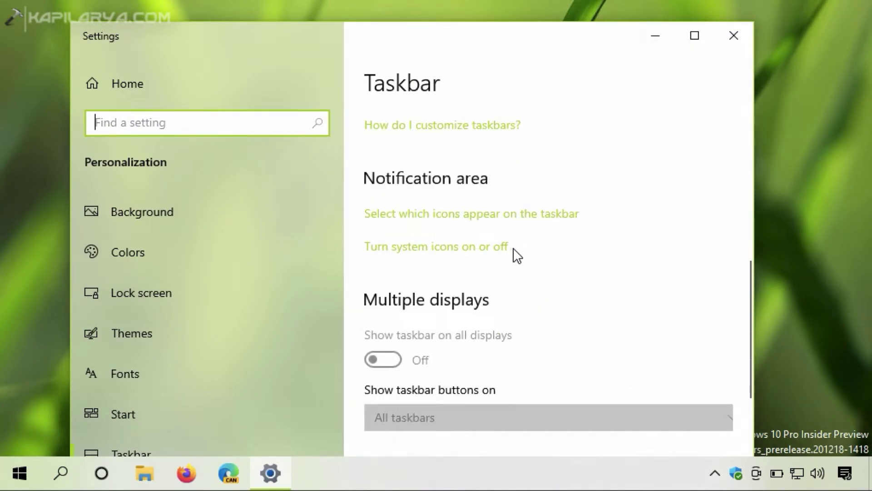
click(467, 248)
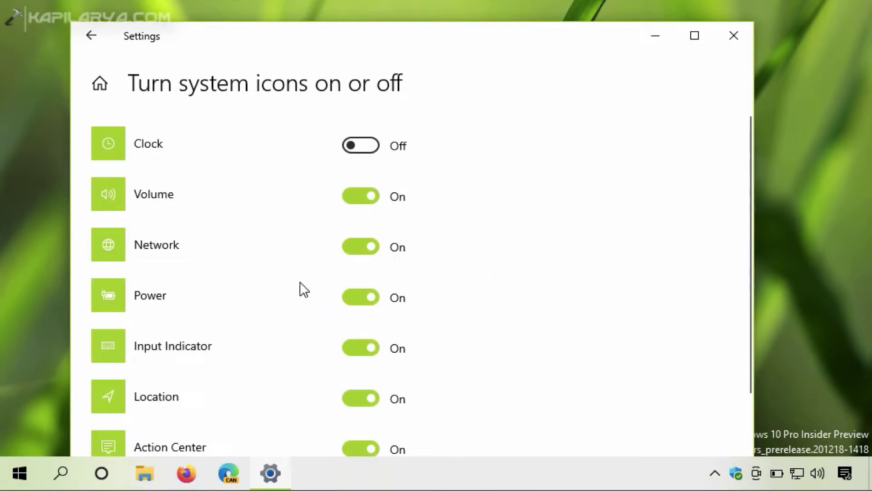
scroll(300, 290, down, 3)
scroll(300, 291, down, 4)
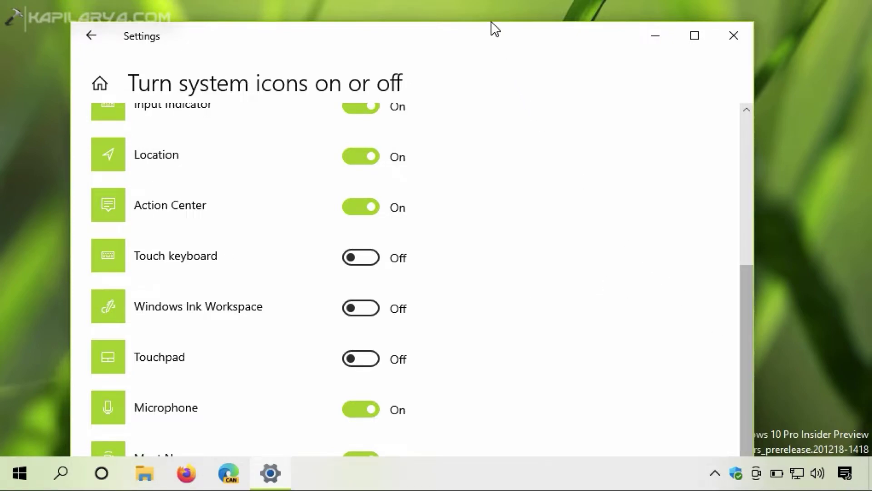
Switch the Meet Now system icon off and back on, then minimize Settings.
mouse_move(491, 23)
mouse_down()
mouse_move(502, 172)
mouse_move(479, 68)
mouse_up()
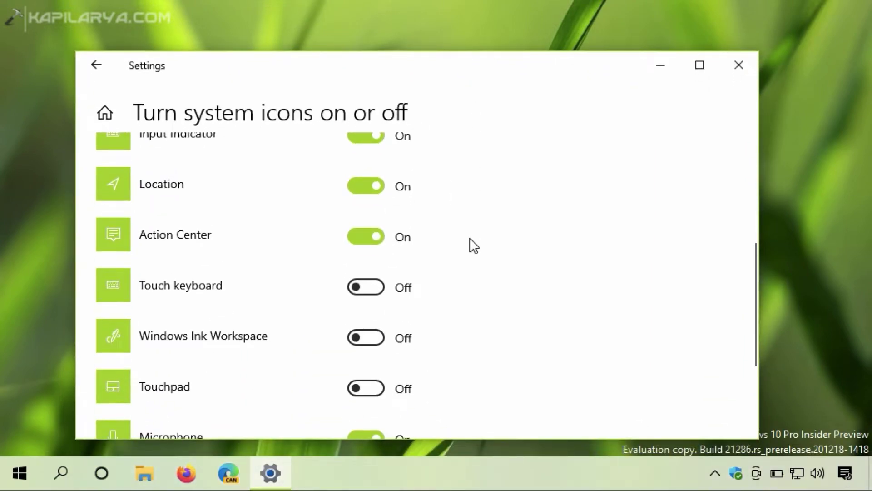
scroll(469, 246, down, 2)
scroll(470, 245, down, 3)
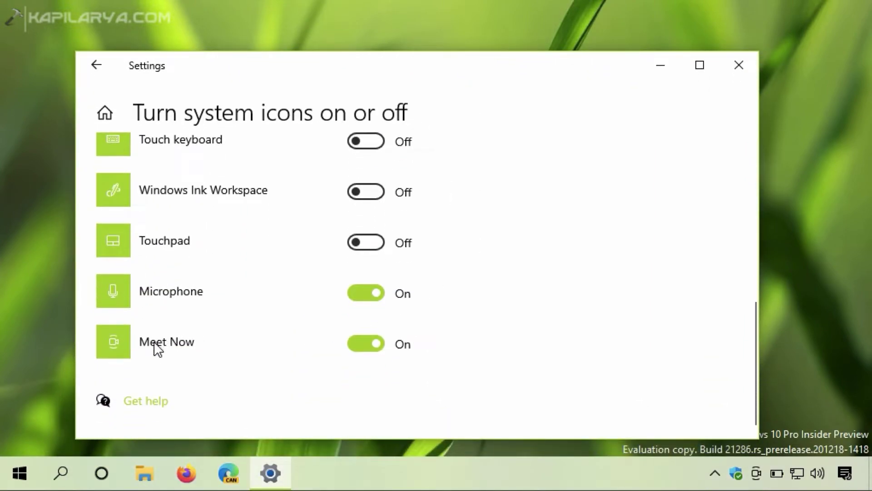
click(361, 345)
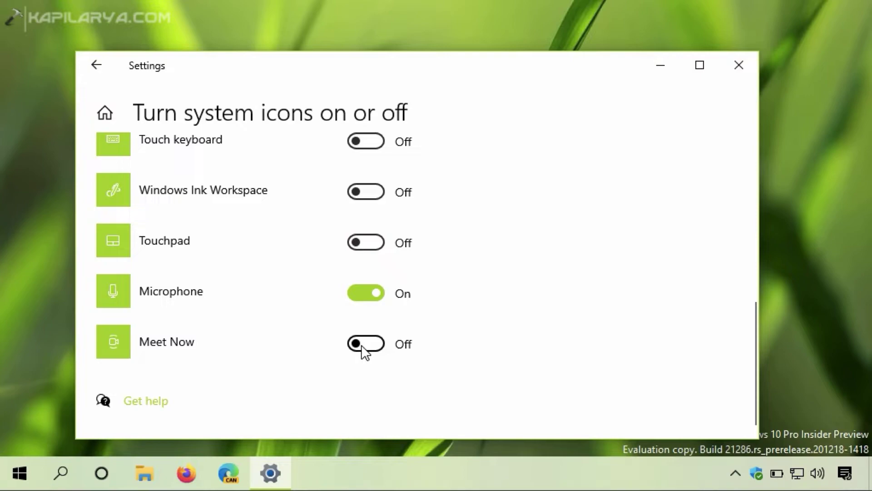
click(361, 348)
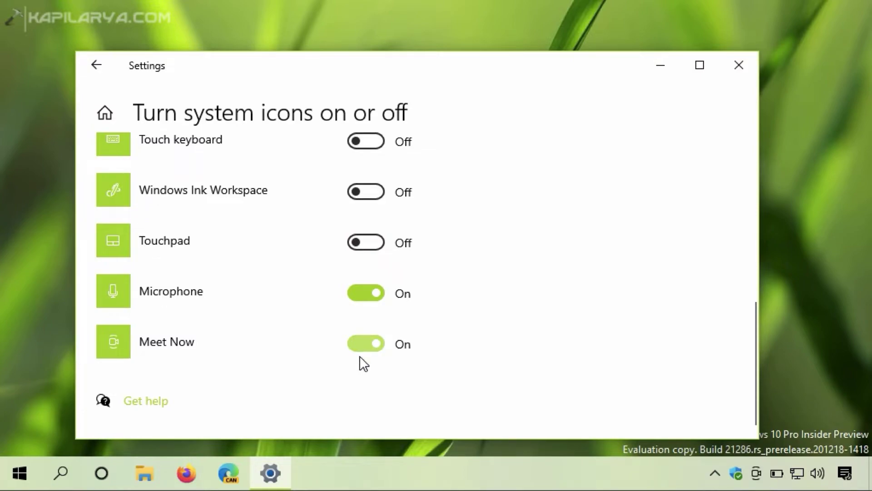
click(661, 65)
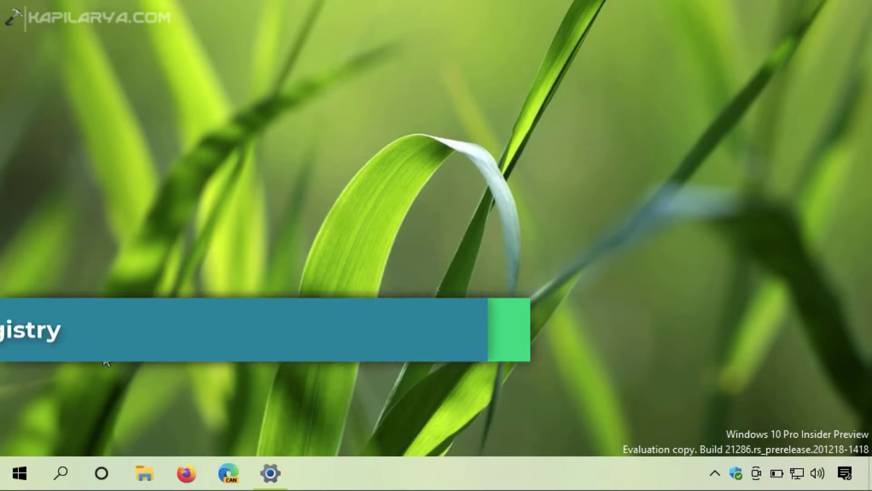
Launch Registry Editor from the Run dialog, approve it, and resize and reposition its window.
right_click(21, 461)
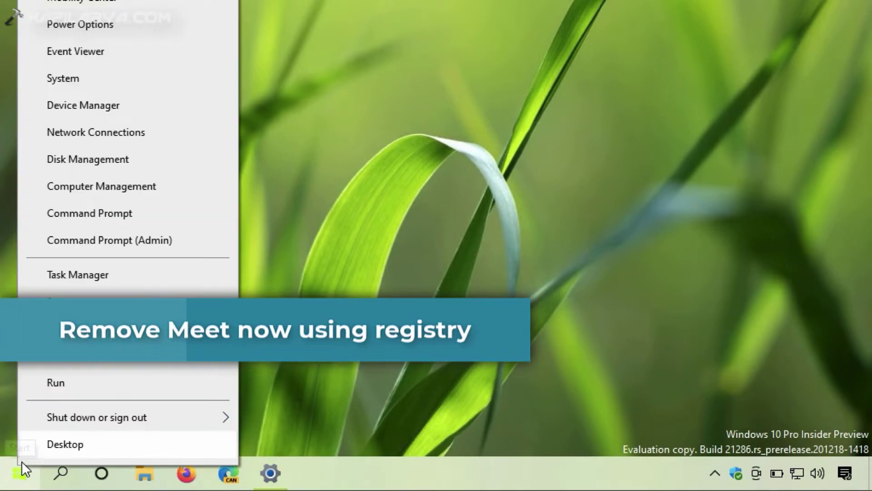
click(58, 385)
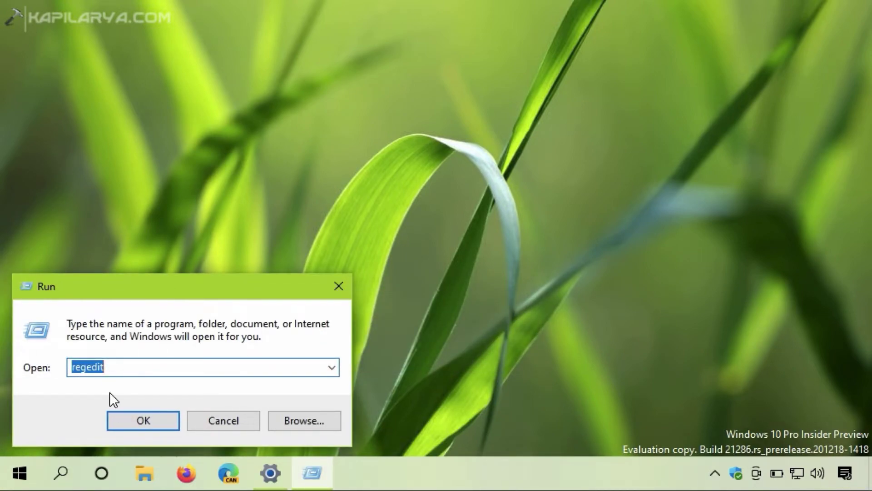
click(119, 417)
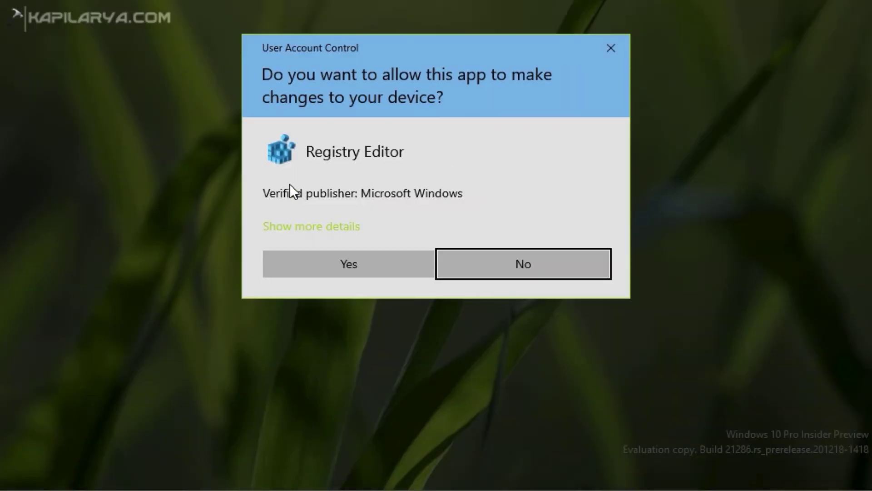
click(305, 274)
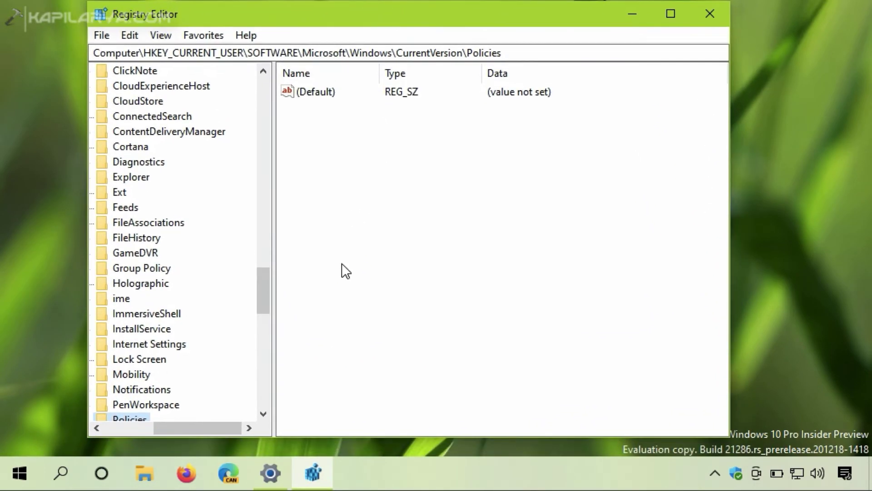
drag(357, 436, 341, 302)
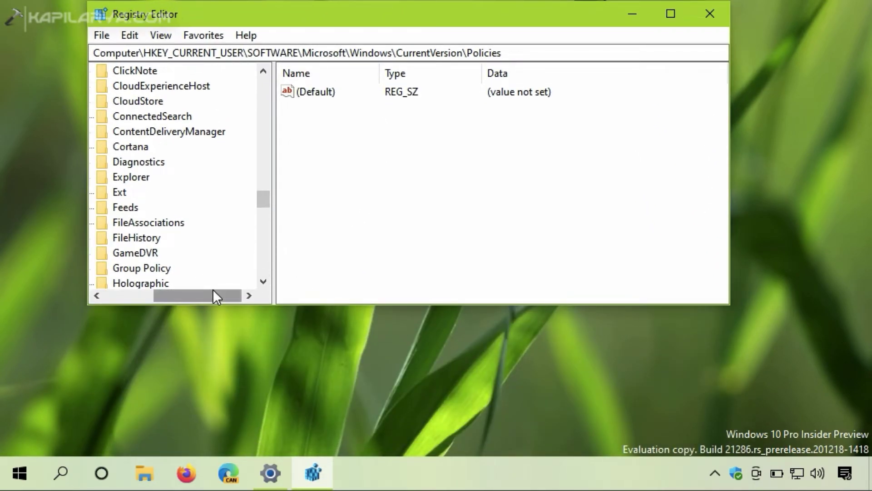
drag(213, 295, 197, 295)
scroll(261, 277, down, 1)
scroll(261, 278, down, 3)
scroll(261, 277, down, 2)
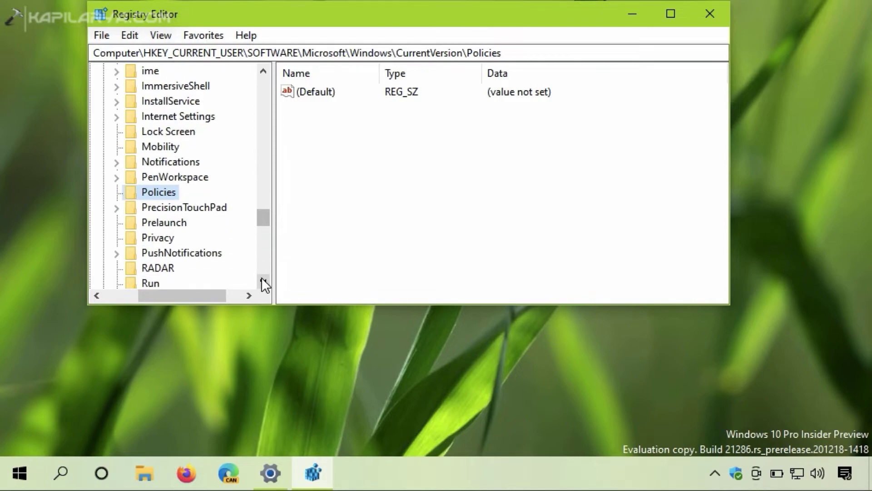
scroll(261, 277, down, 1)
mouse_move(346, 27)
mouse_down()
mouse_move(384, 61)
mouse_move(378, 97)
mouse_up()
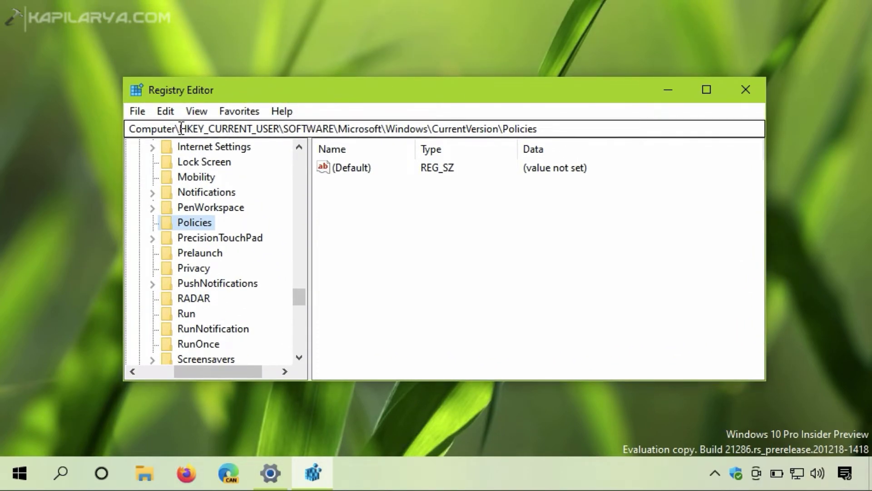
Create a new key named Explorer under the Policies key.
drag(179, 129, 542, 131)
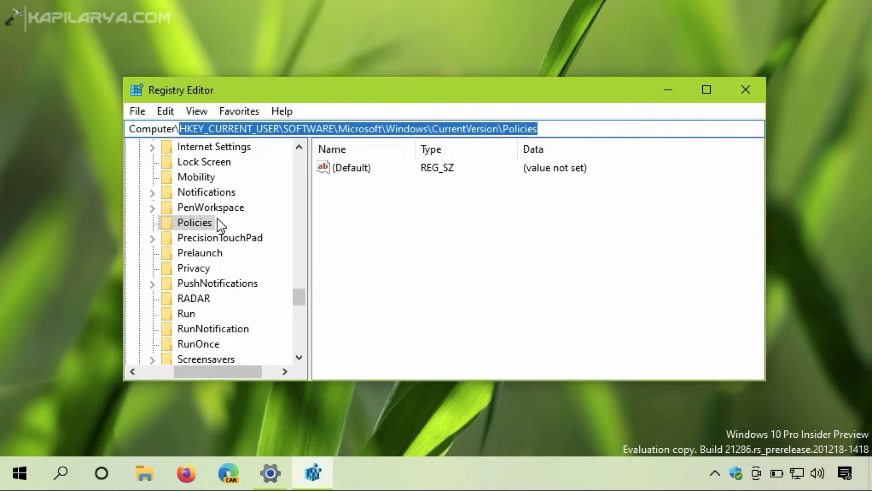
click(203, 227)
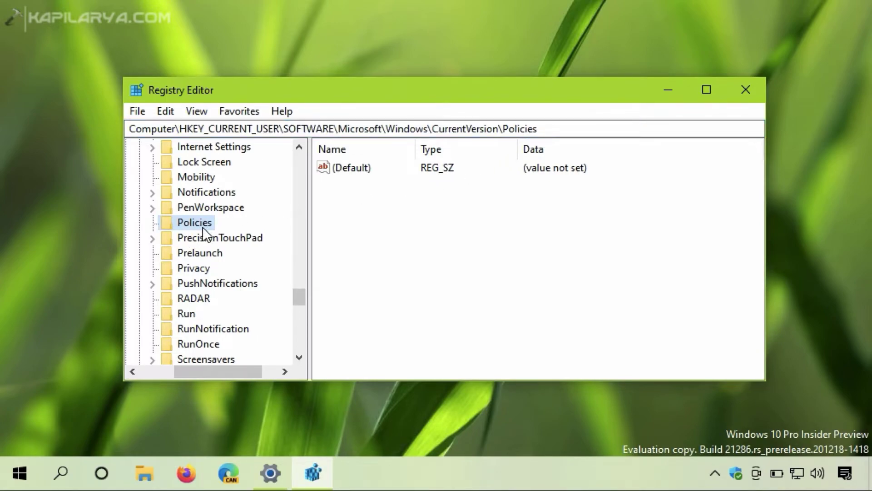
right_click(204, 228)
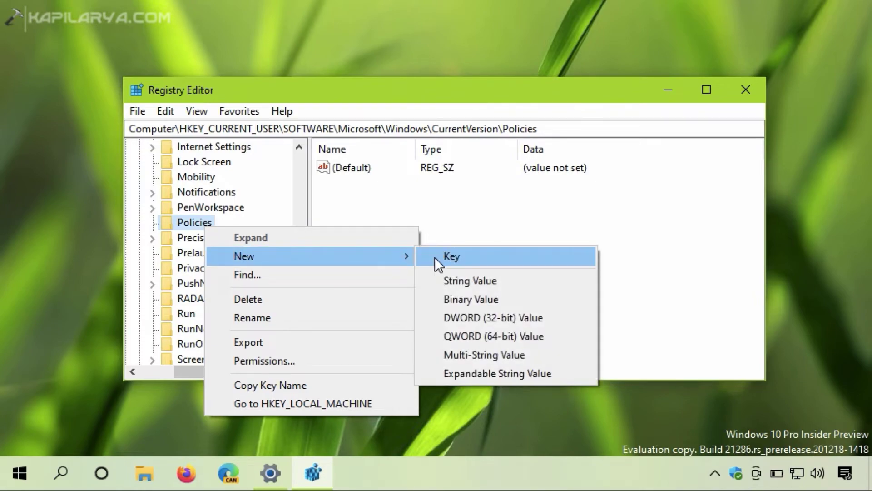
click(453, 258)
text(E)
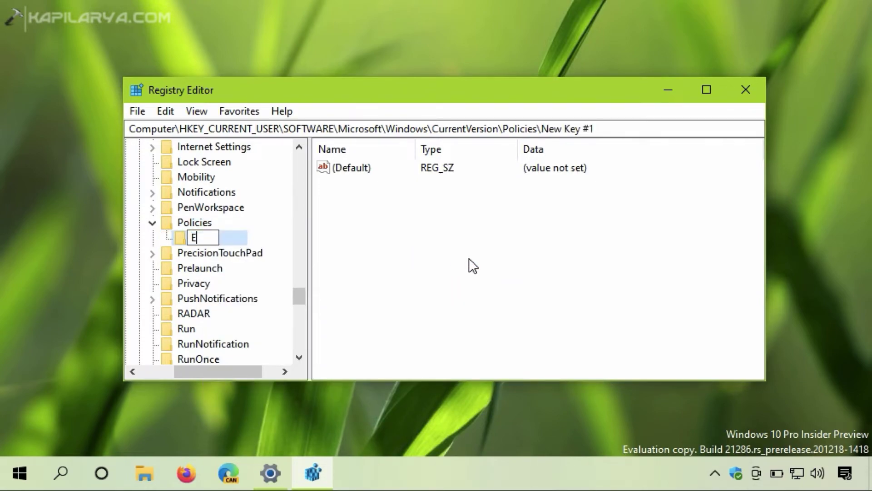
text(xplorer)
key(Return)
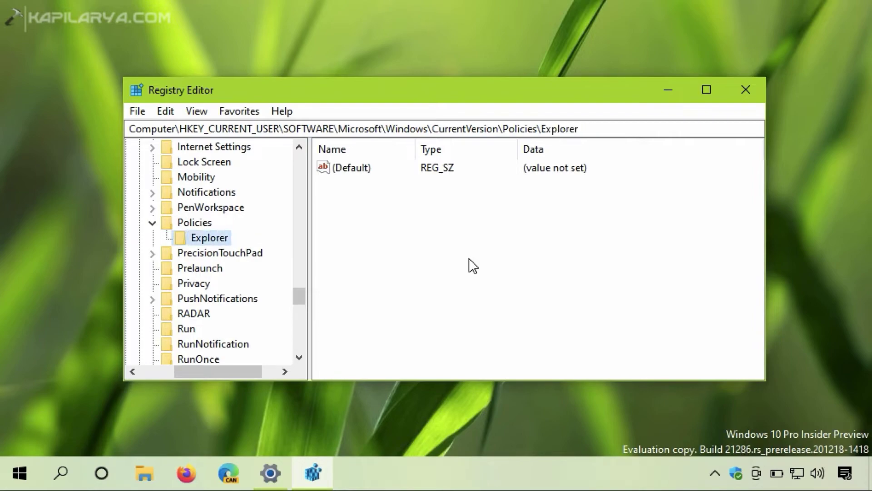
Add a DWORD (32-bit) value HideSCAMeetNow under Explorer with data 1.
right_click(368, 217)
mouse_move(412, 228)
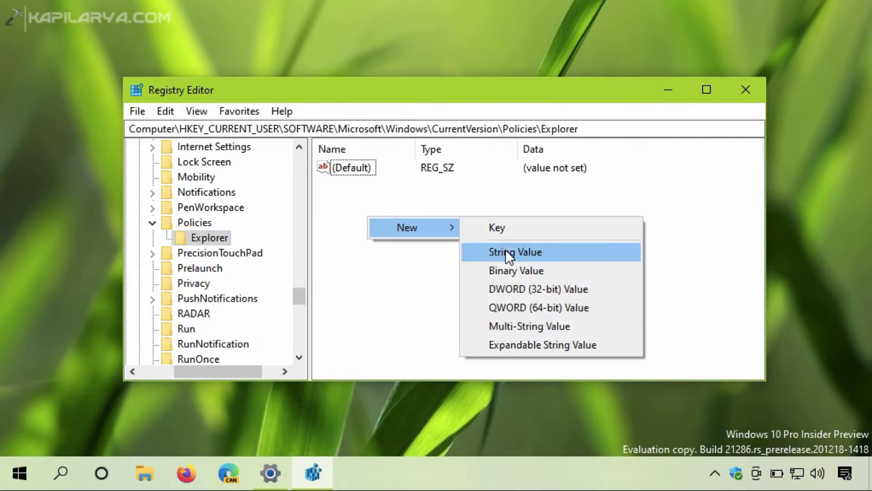
click(516, 289)
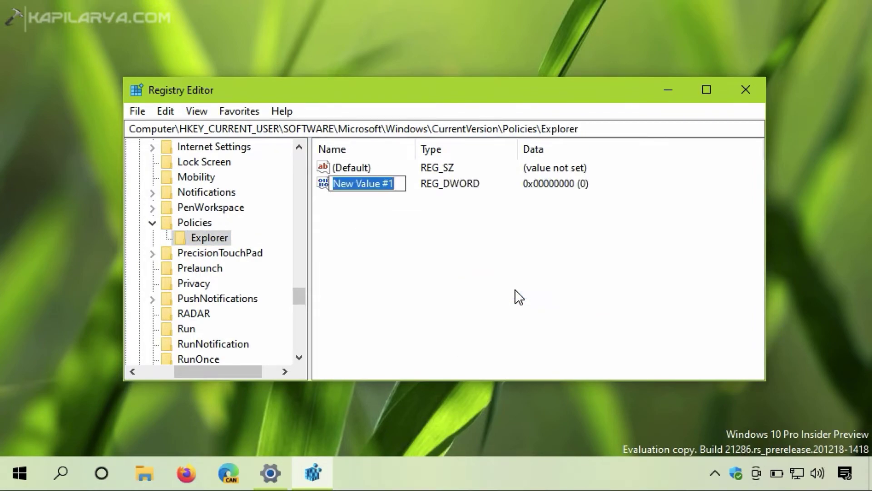
text(Hide)
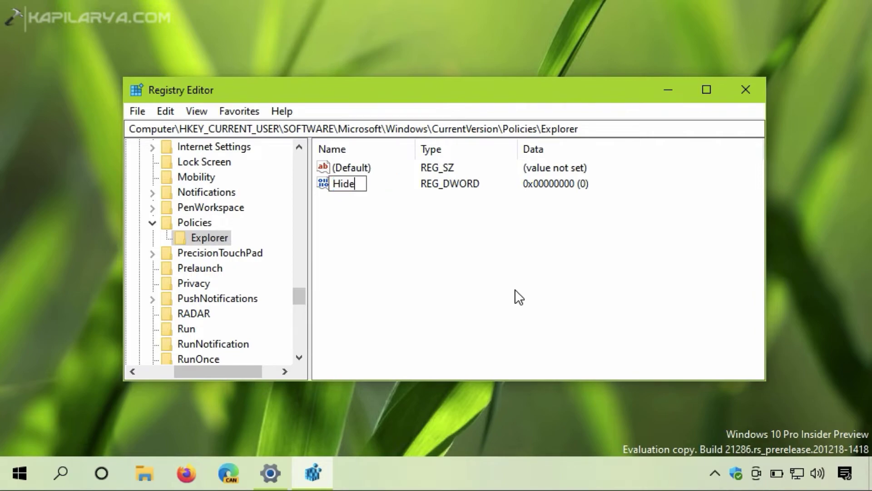
text(SCAM)
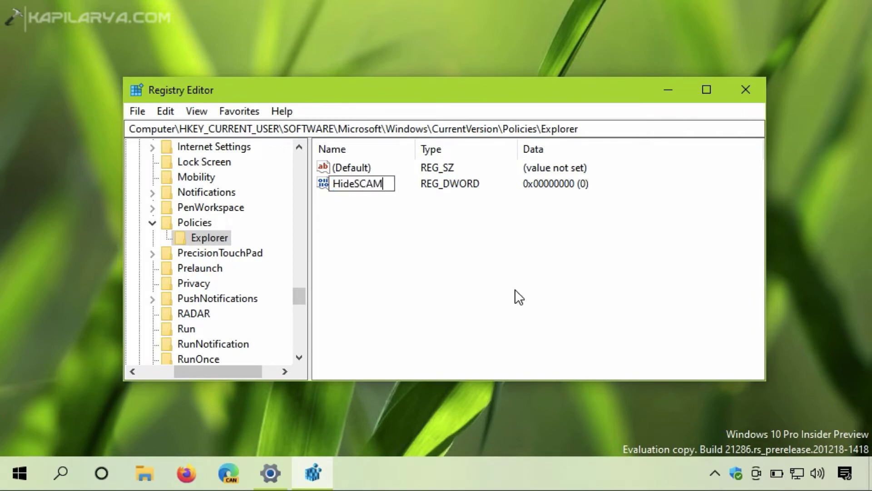
text(eetN)
text(ow)
key(Return)
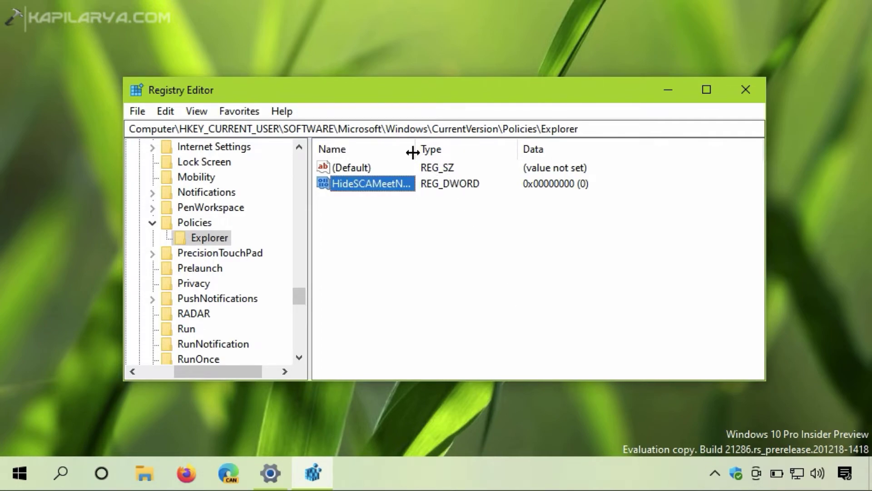
drag(414, 150, 444, 154)
double_click(364, 182)
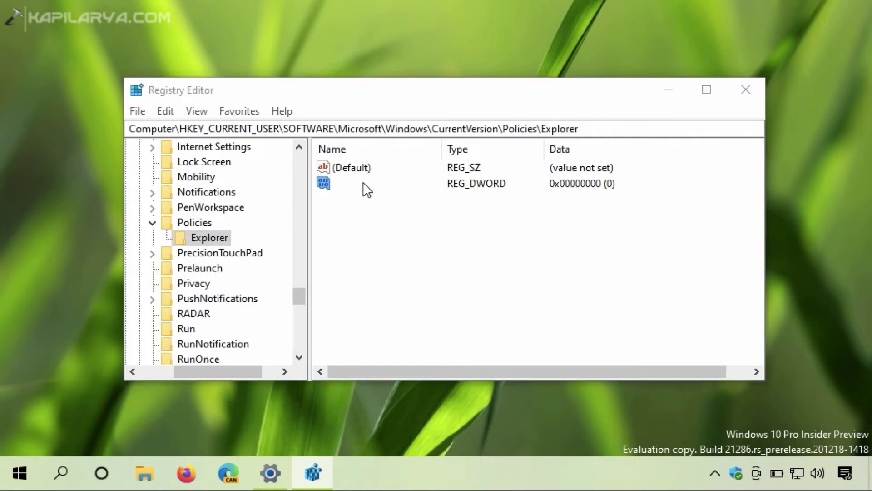
text(1)
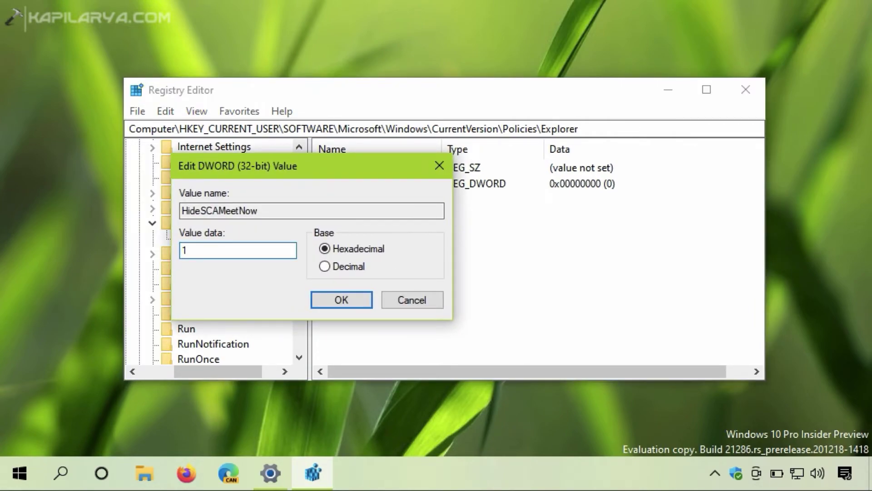
key(Return)
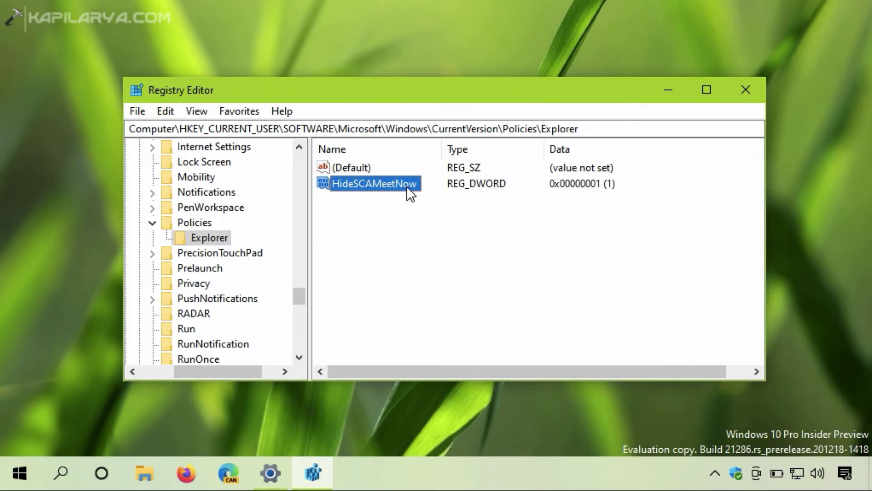
Close Registry Editor and sign out of Windows via the Start right-click menu.
click(746, 90)
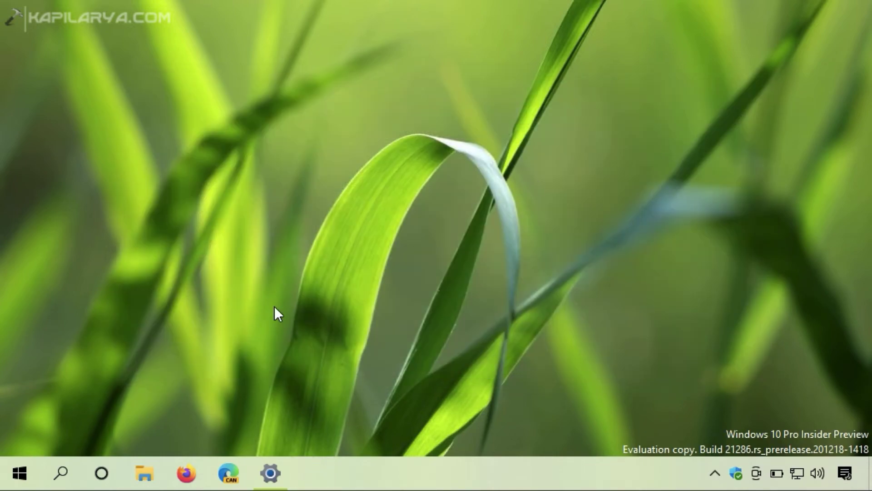
right_click(29, 469)
mouse_move(107, 417)
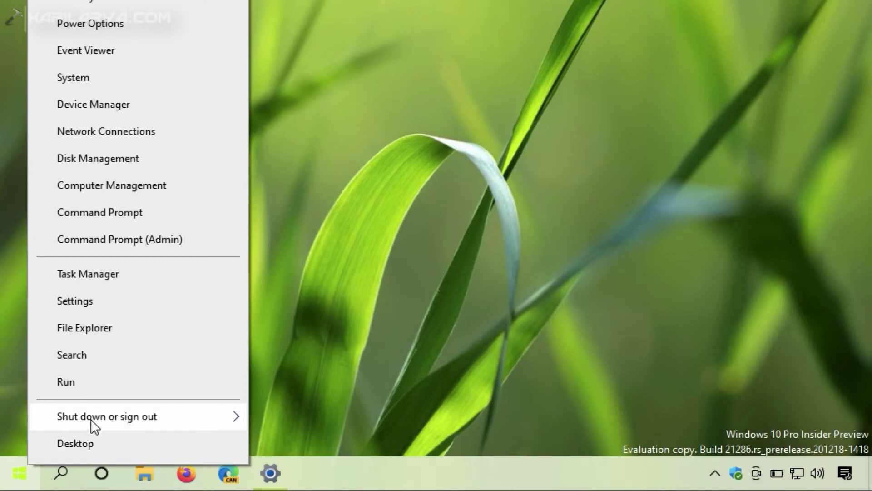
click(288, 366)
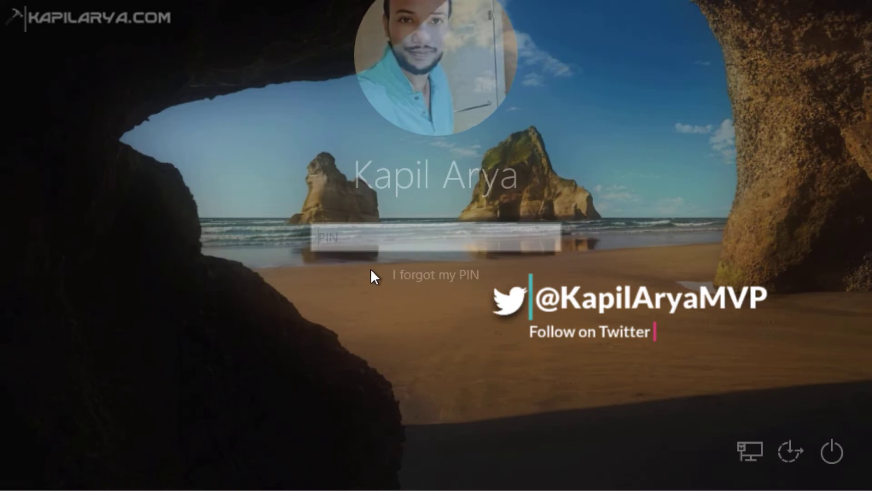
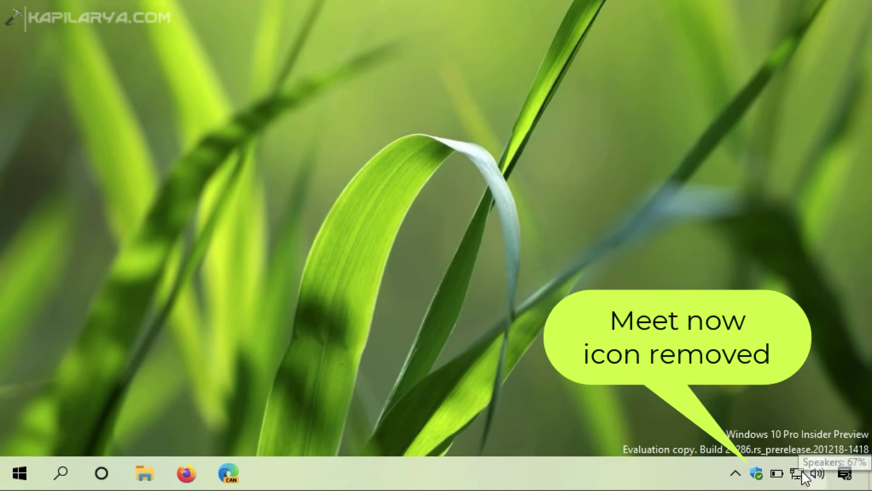
right_click(555, 476)
click(591, 448)
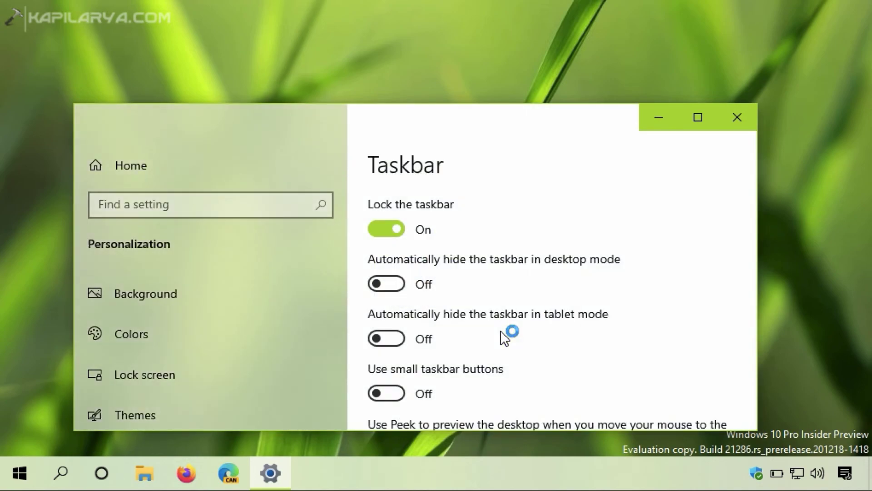
scroll(502, 331, down, 3)
scroll(501, 331, down, 3)
scroll(501, 335, down, 5)
scroll(497, 348, up, 1)
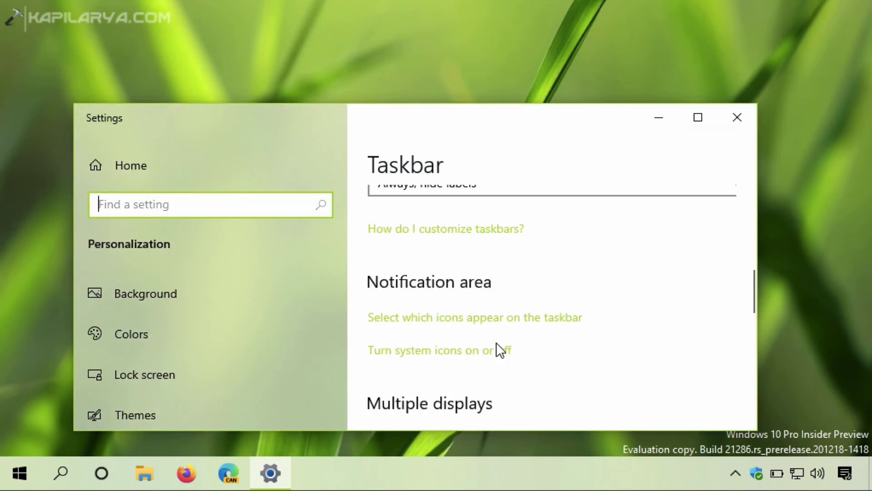
click(469, 351)
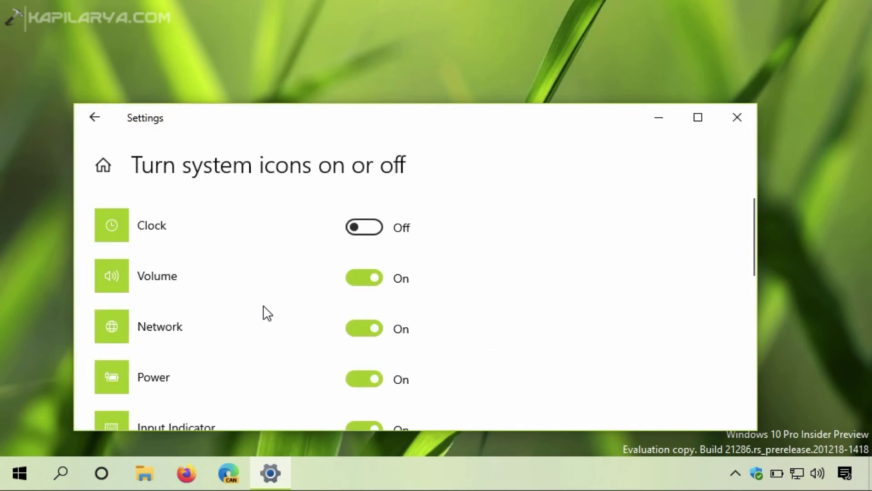
scroll(266, 312, down, 2)
scroll(255, 314, down, 5)
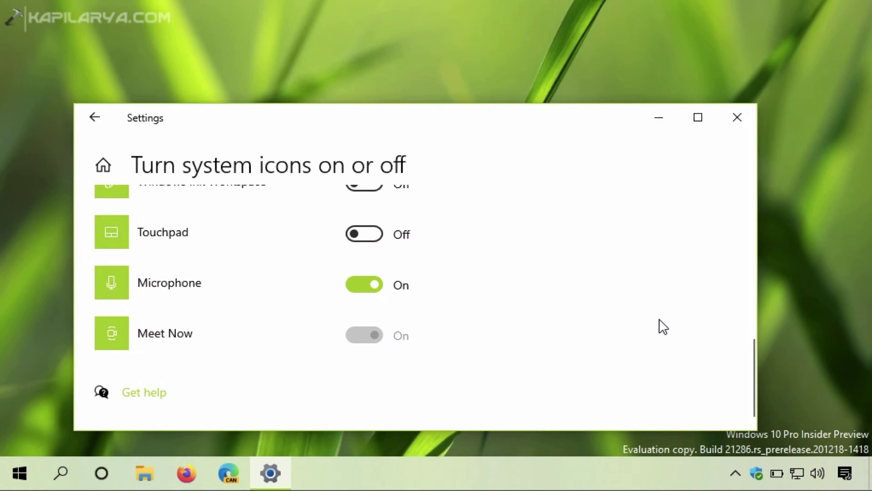
click(737, 116)
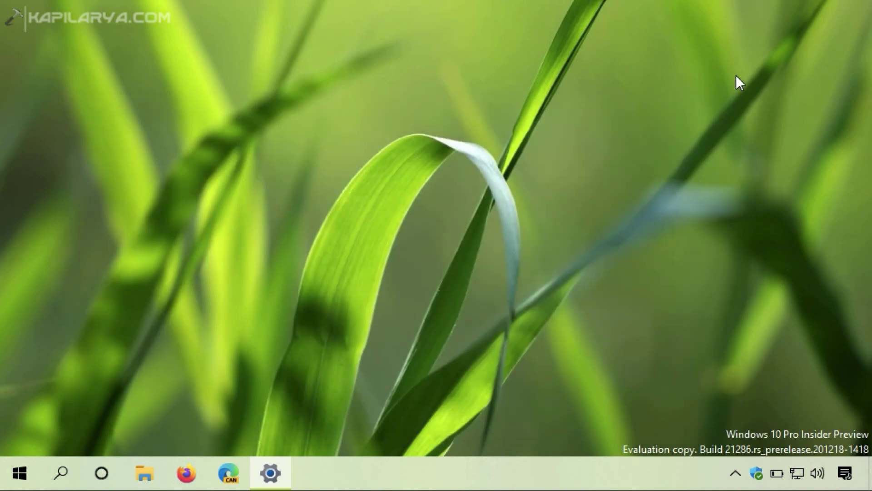